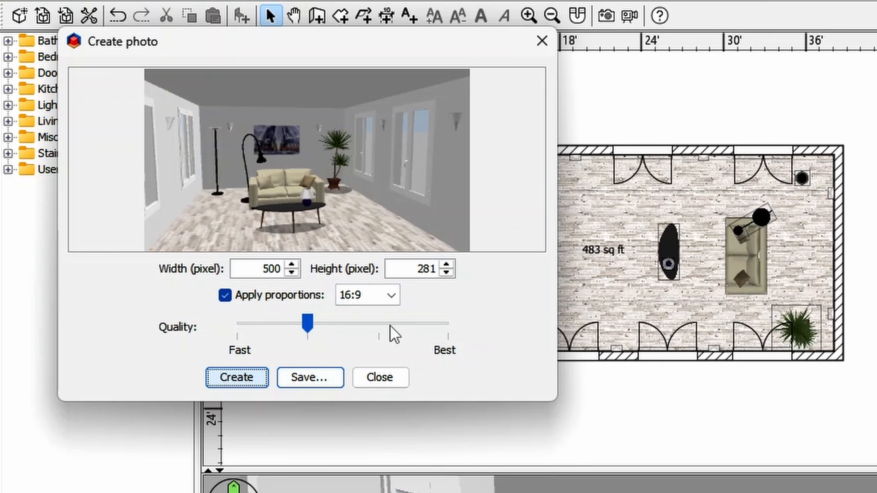
# Raise the photo quality to the third level and check that the room's ceiling display is enabled.
pyautogui.moveTo(384, 334)
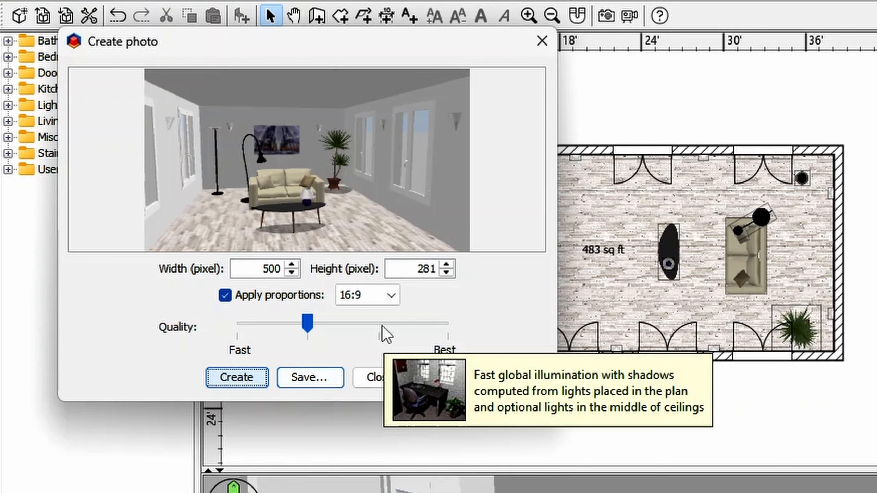
pyautogui.click(378, 328)
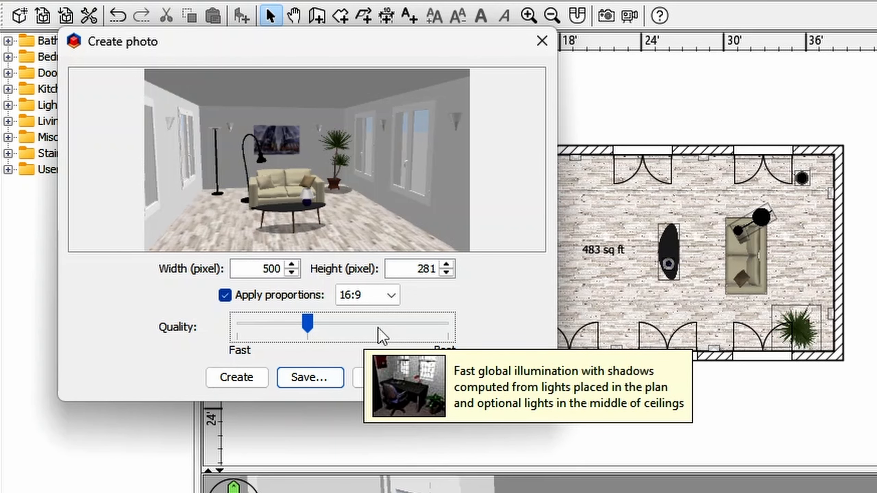
pyautogui.click(378, 328)
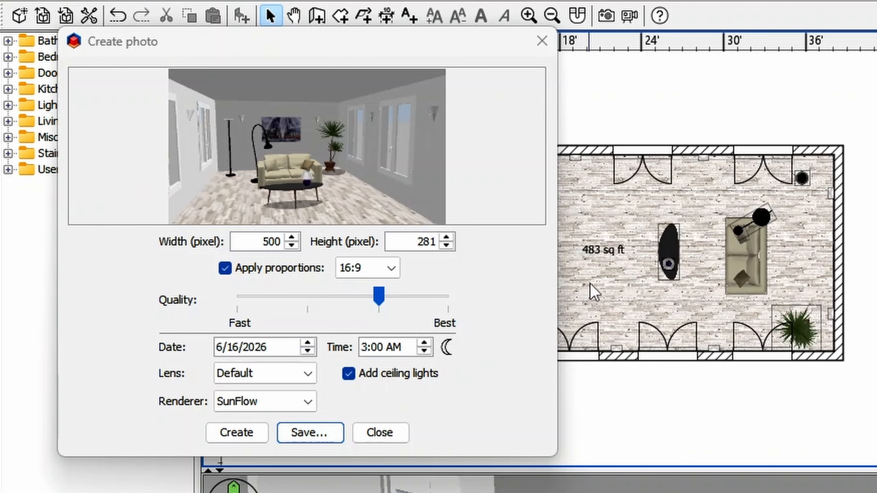
pyautogui.doubleClick(591, 284)
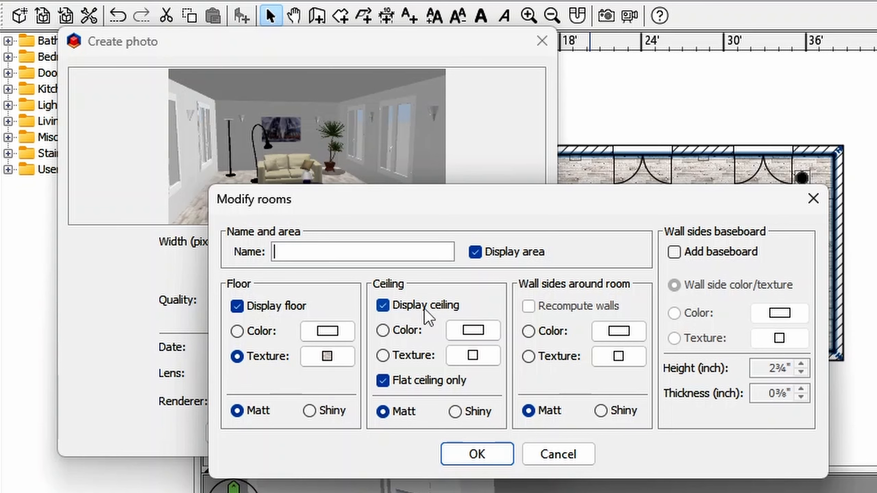
pyautogui.click(486, 457)
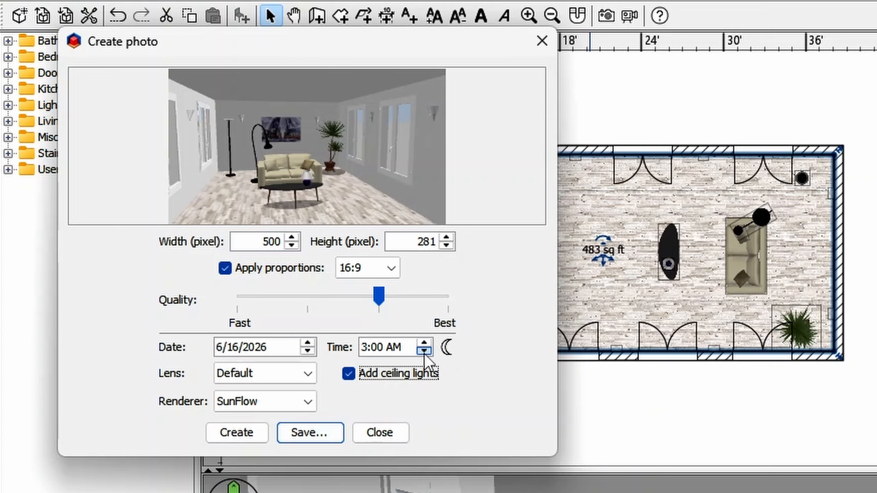
# Set the photo time to 12:00 AM and render the room with ceiling lights added.
pyautogui.click(424, 351)
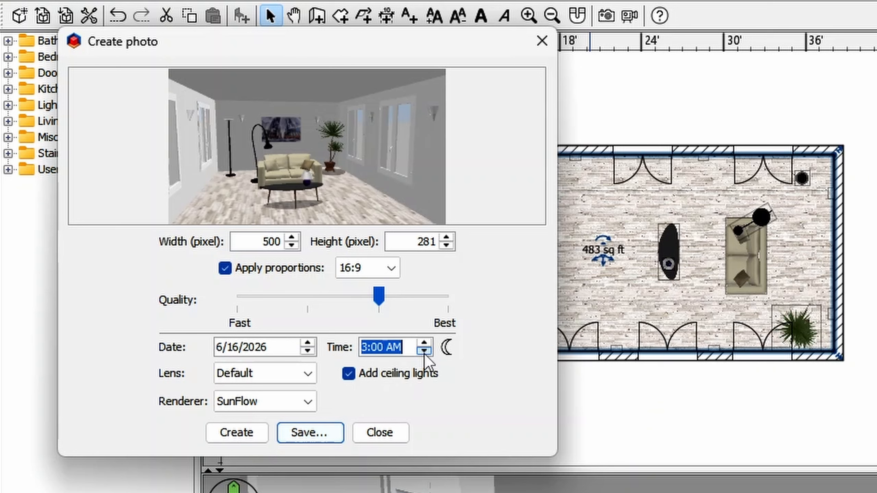
pyautogui.doubleClick(424, 350)
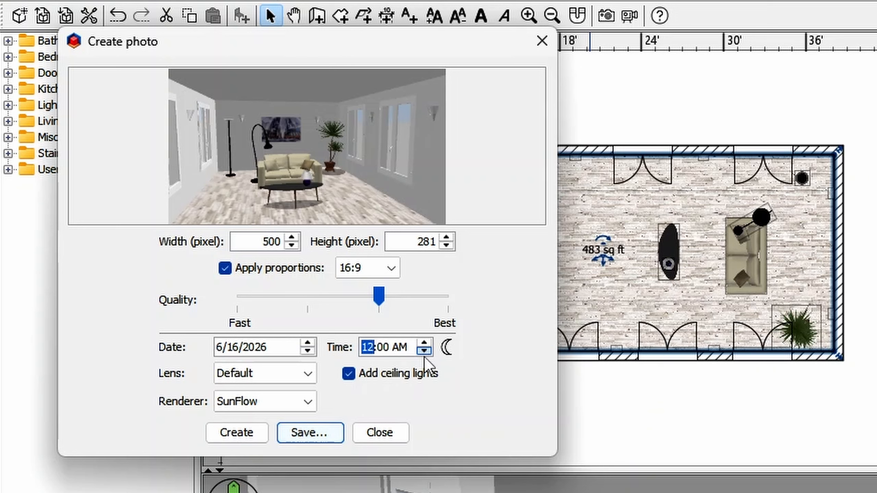
pyautogui.click(236, 434)
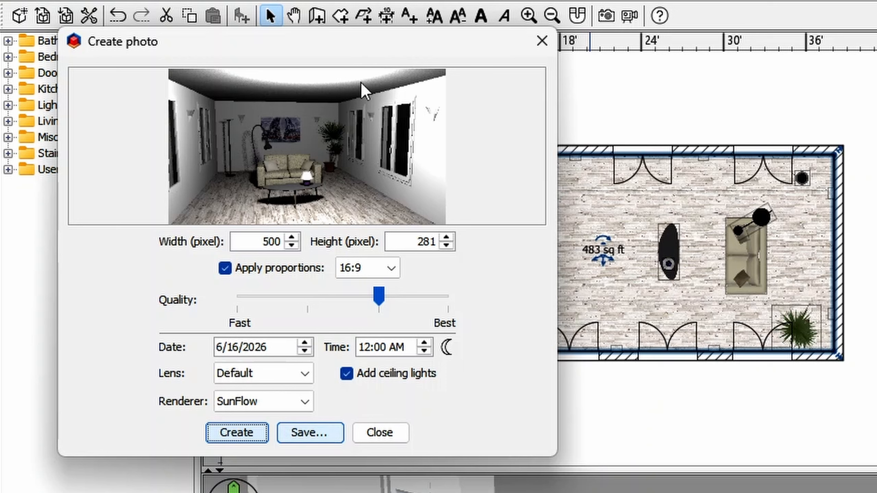
# Disable the added ceiling lights and render the photo again.
pyautogui.click(370, 382)
pyautogui.click(232, 435)
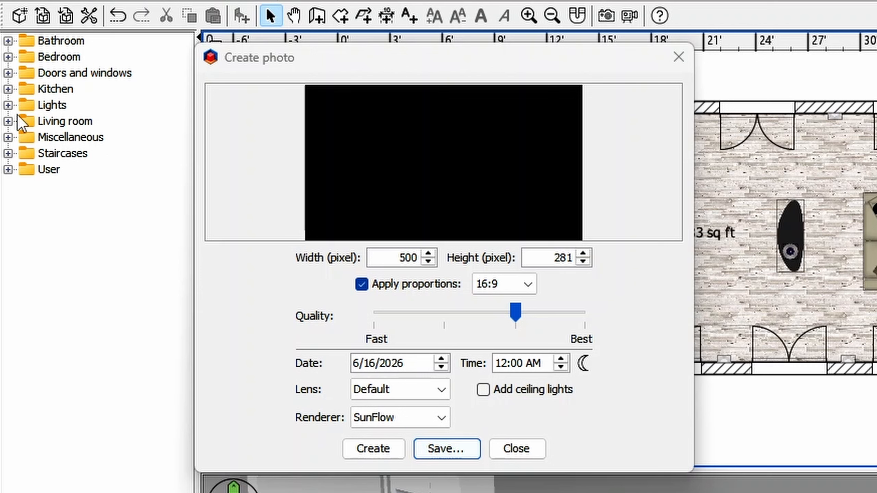
# Place a white light source from the Lights category between the coffee table and the sofa, and render the photo.
pyautogui.click(8, 106)
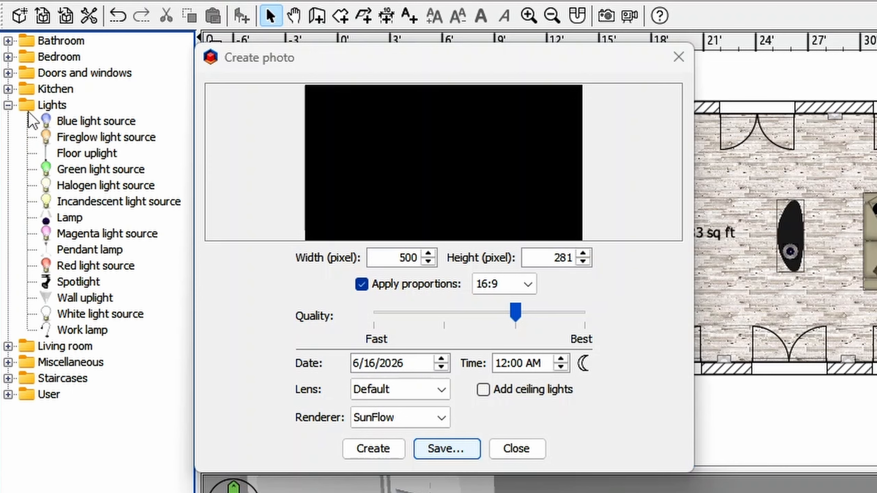
pyautogui.moveTo(133, 125)
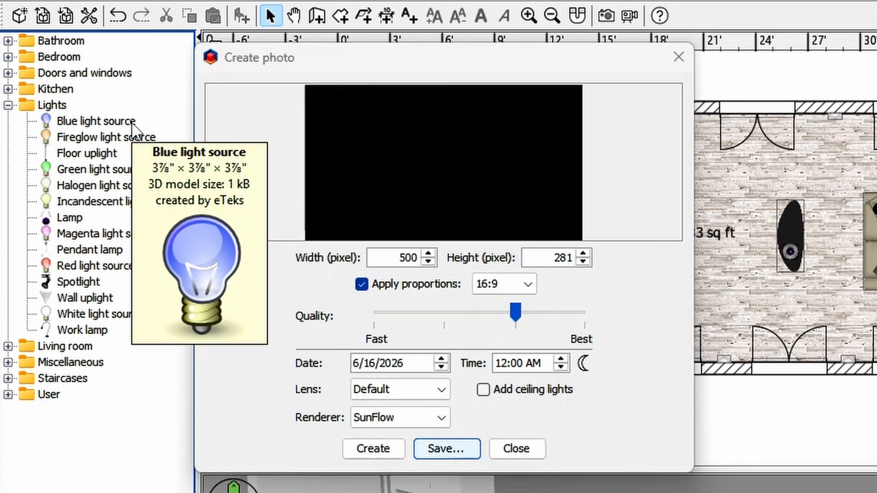
pyautogui.moveTo(77, 214)
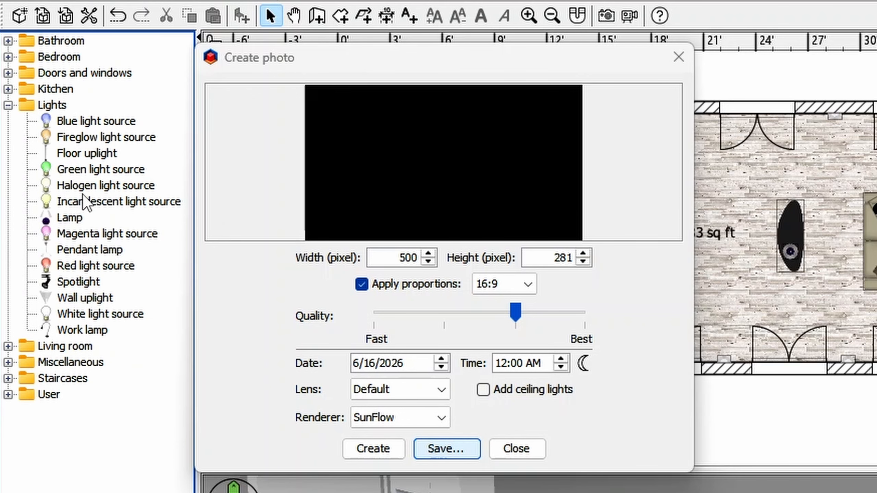
pyautogui.moveTo(88, 123)
pyautogui.moveTo(119, 161)
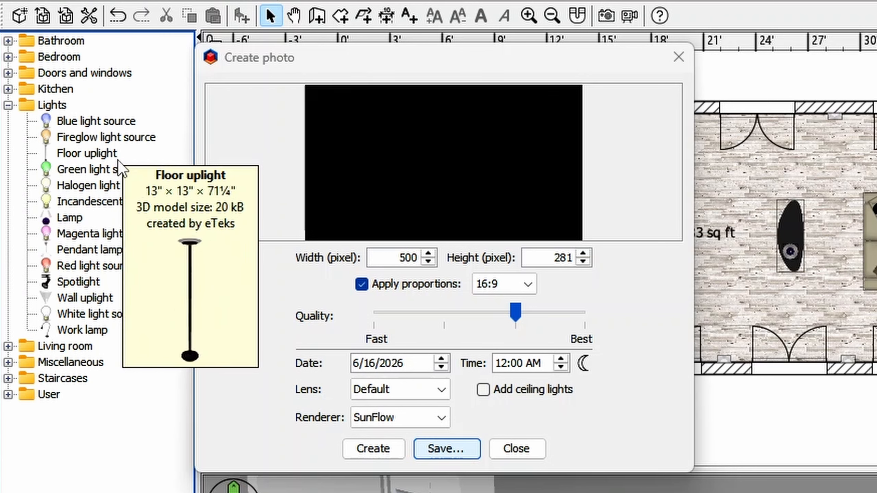
pyautogui.moveTo(116, 179)
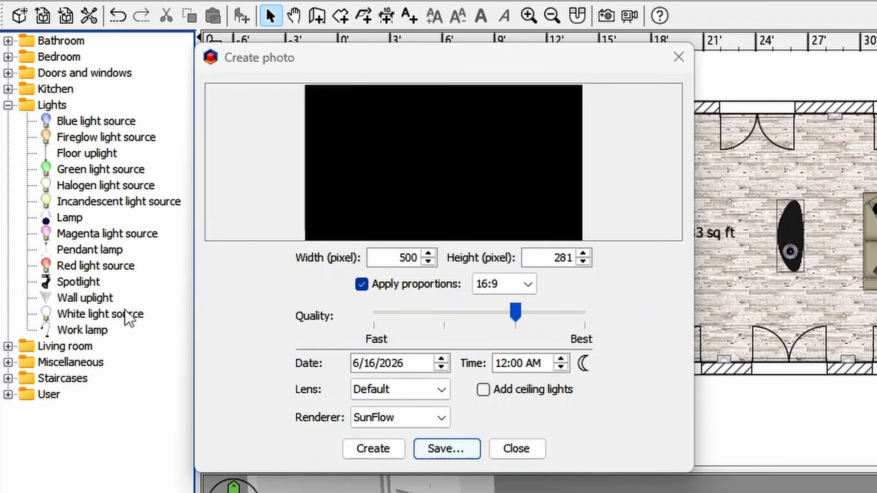
pyautogui.moveTo(126, 317); pyautogui.dragTo(836, 228)
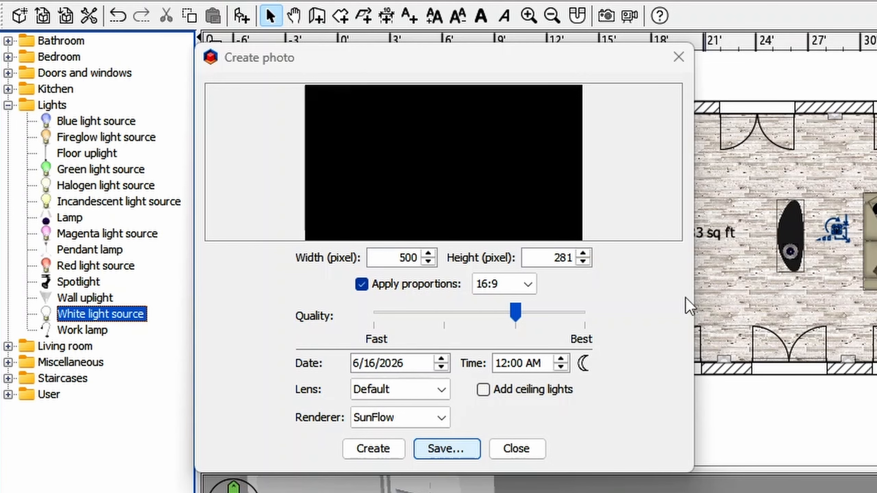
pyautogui.click(370, 449)
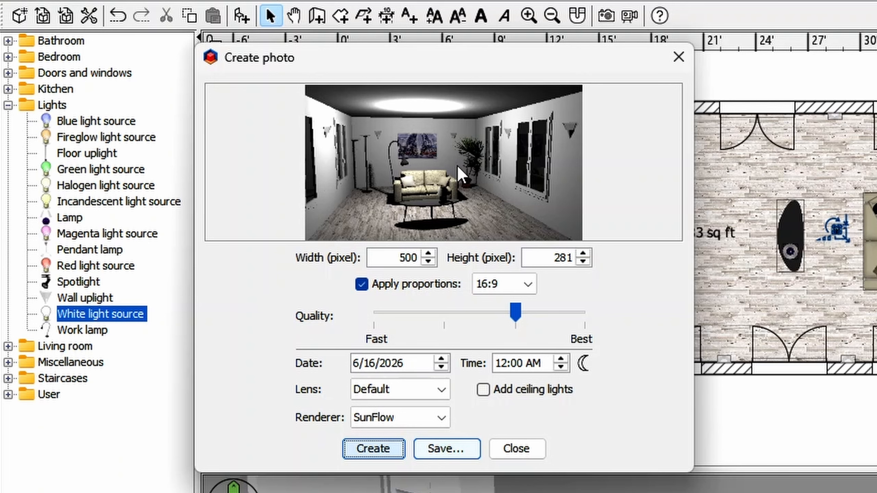
# Enlarge the white light source in its furniture properties and render the room with it.
pyautogui.doubleClick(838, 227)
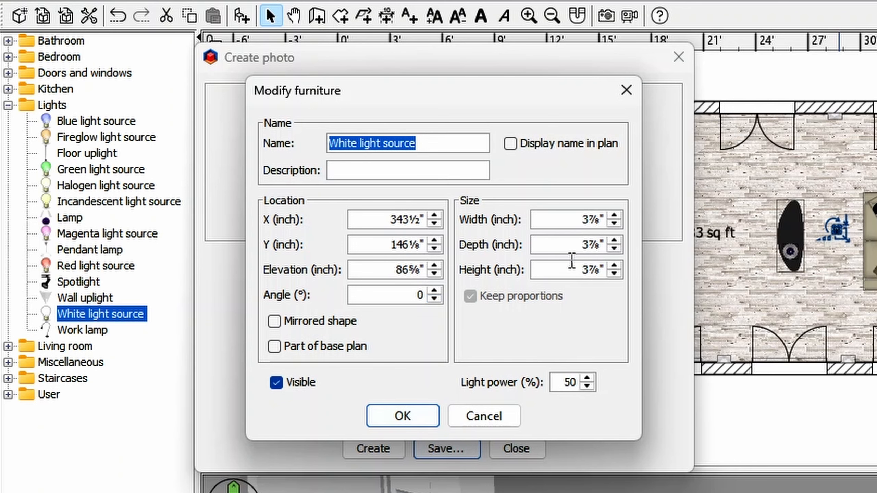
pyautogui.click(411, 416)
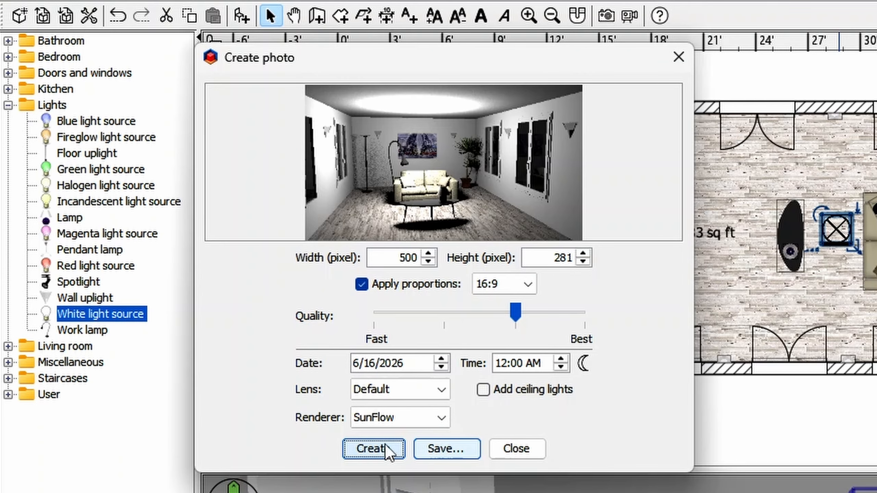
pyautogui.click(382, 449)
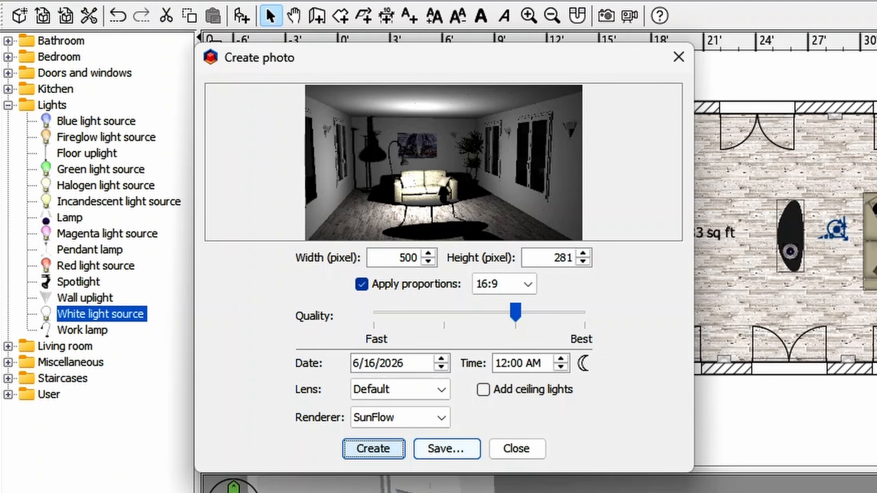
# Move the white light source behind the sofa and render the photo from the same viewpoint.
pyautogui.click(844, 238)
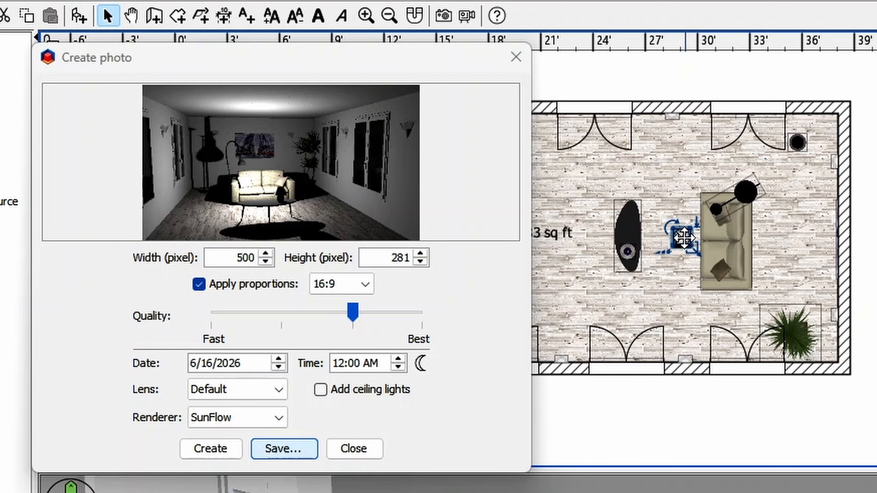
pyautogui.moveTo(682, 238)
pyautogui.mouseDown()
pyautogui.moveTo(776, 240)
pyautogui.moveTo(786, 229)
pyautogui.moveTo(787, 323)
pyautogui.mouseUp()
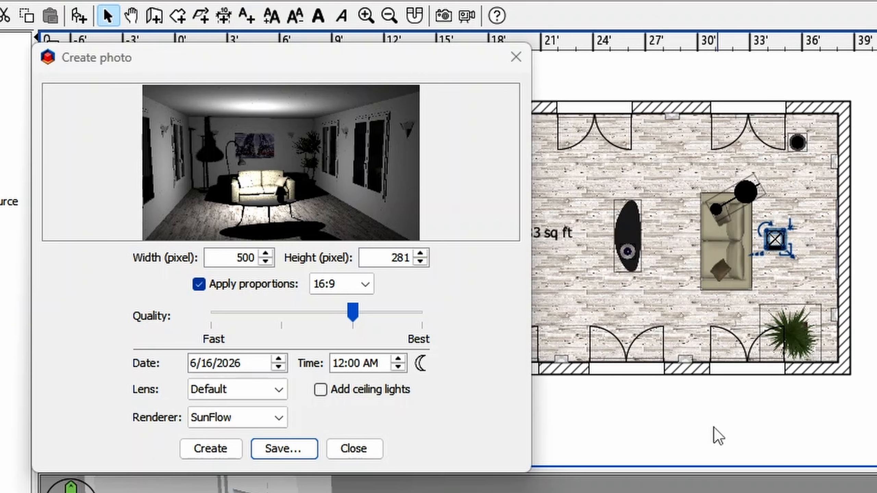
pyautogui.click(192, 451)
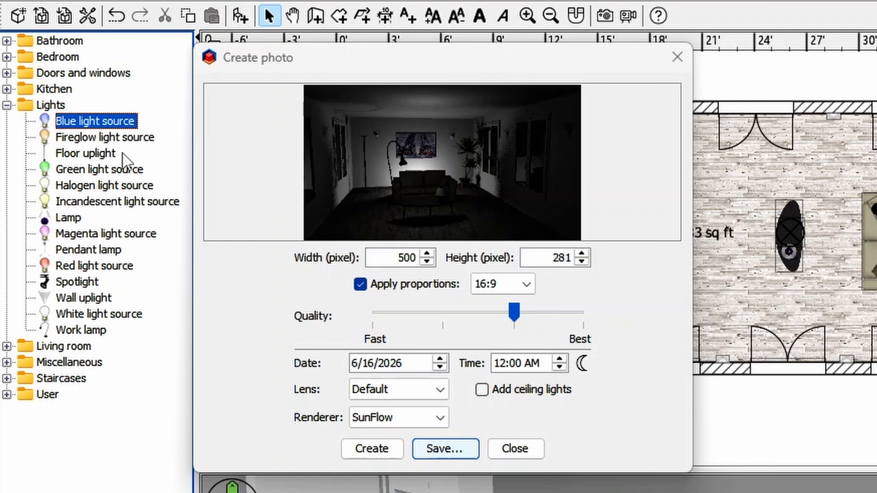
# Place an invisible light panel in the room and stretch it to cover the whole floor area.
pyautogui.moveTo(100, 241)
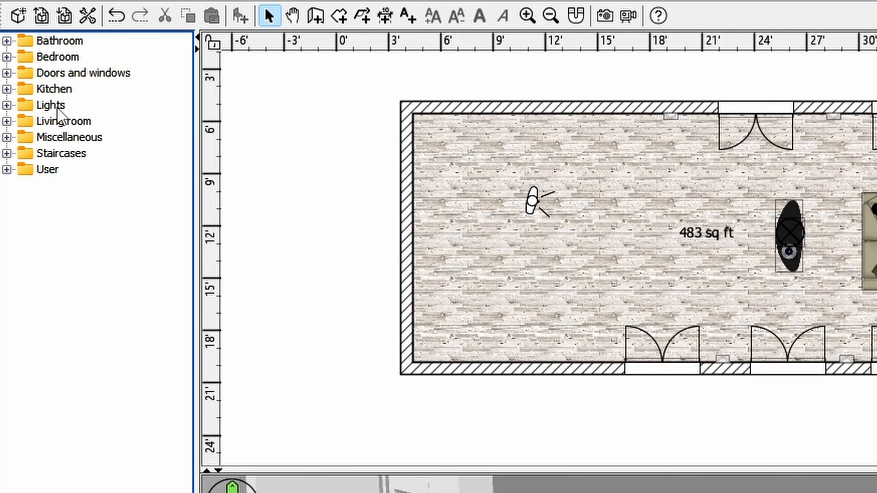
pyautogui.click(7, 105)
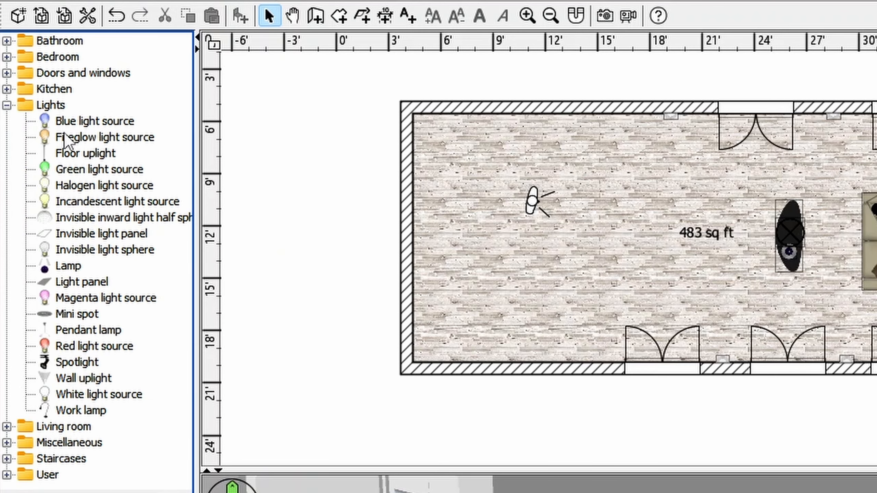
pyautogui.moveTo(64, 135)
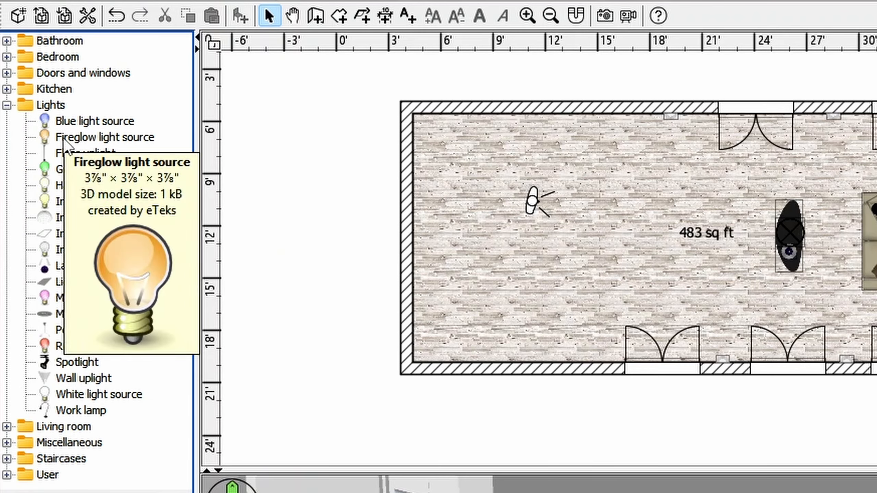
pyautogui.moveTo(135, 239)
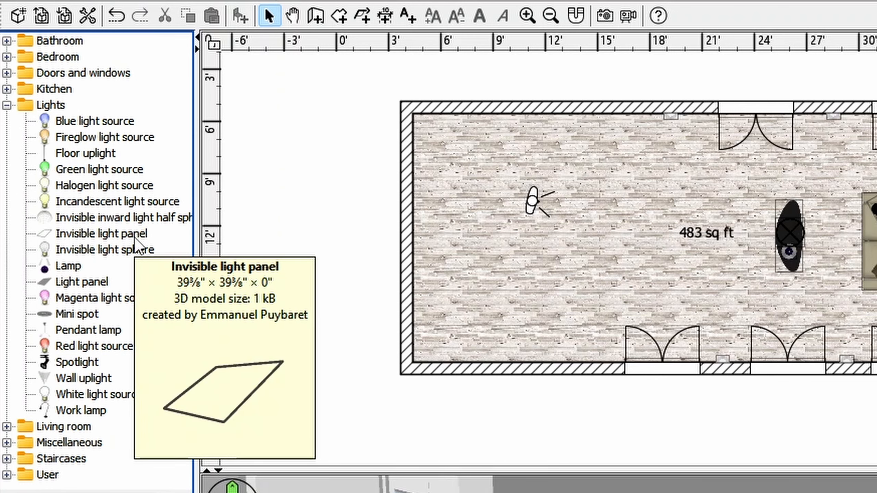
pyautogui.moveTo(135, 238); pyautogui.dragTo(442, 143)
pyautogui.click(608, 237)
pyautogui.moveTo(470, 173); pyautogui.dragTo(876, 361)
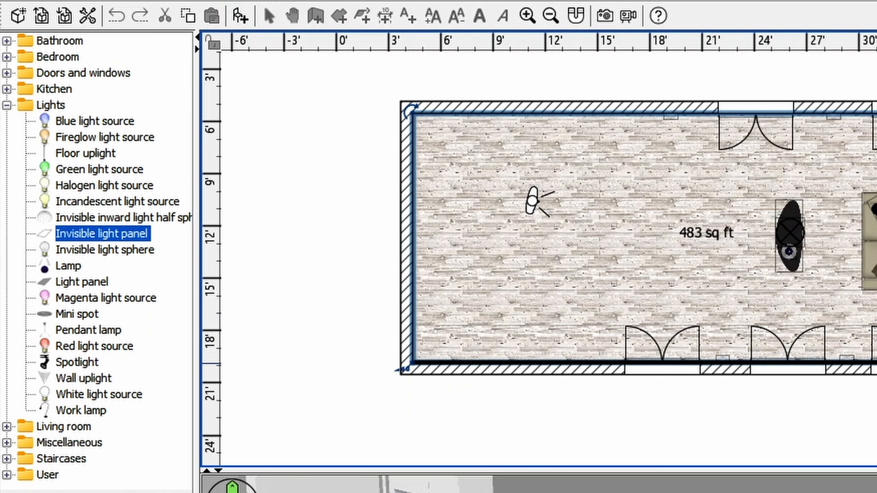
# Open photo creation and render the room lit by the invisible light panel.
pyautogui.hotkey('ctrl', 'shift', 'p')
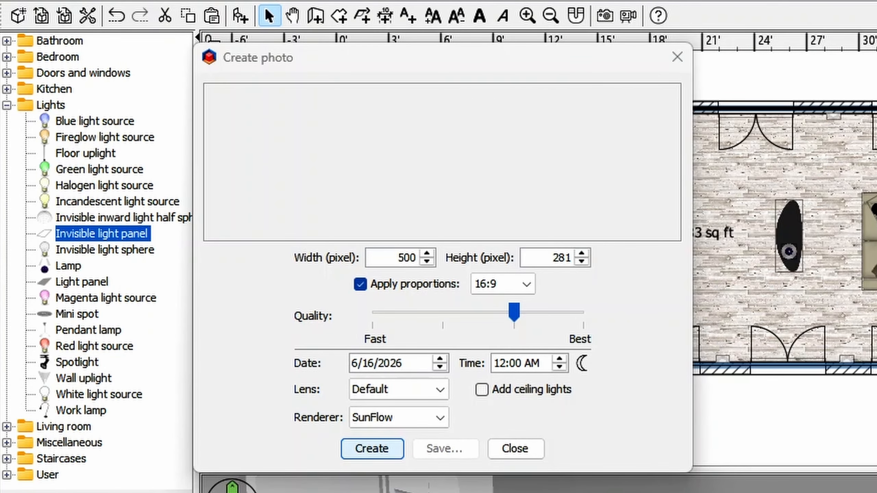
pyautogui.click(361, 450)
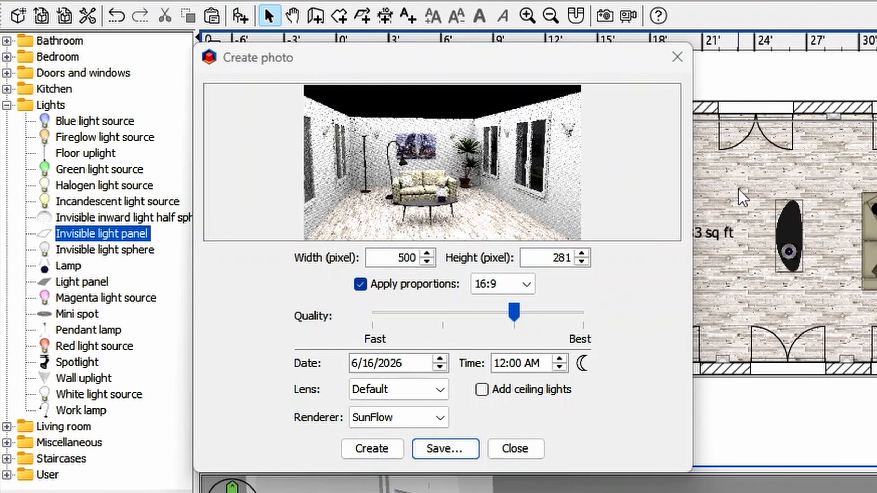
# Rotate the invisible light panel 180° around the X axis and render the photo again.
pyautogui.click(854, 167)
pyautogui.click(854, 167)
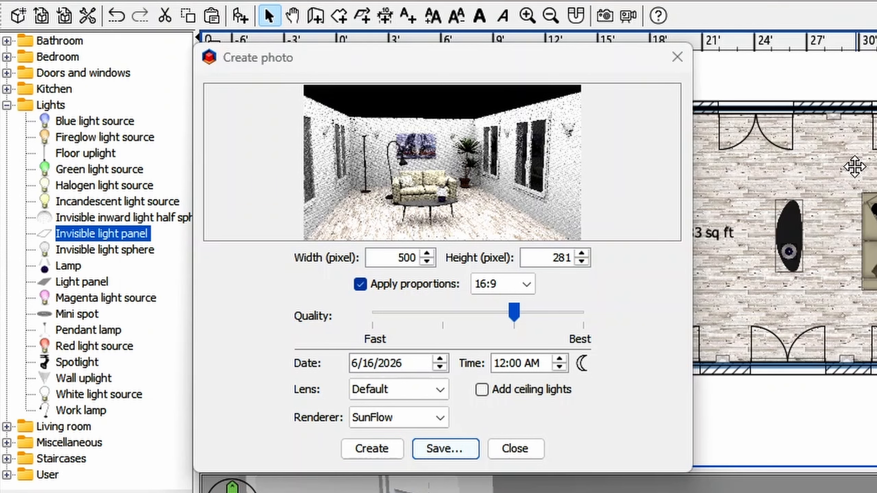
pyautogui.press('Down')
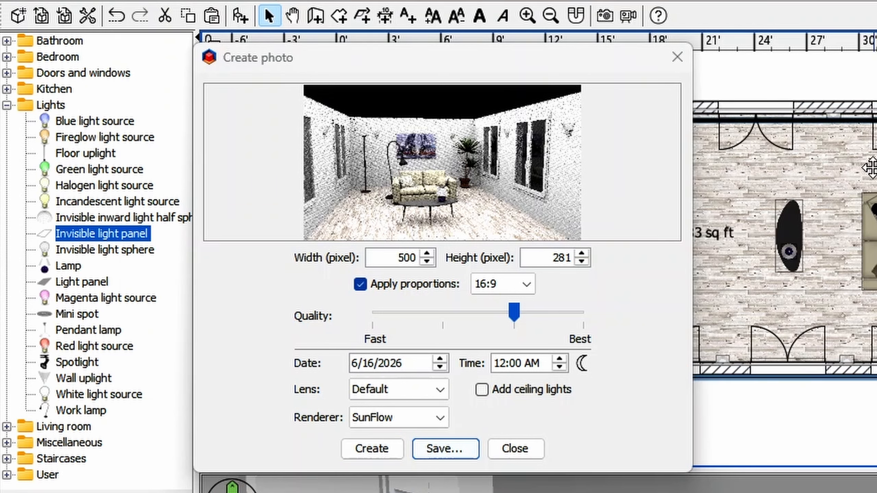
pyautogui.doubleClick(855, 167)
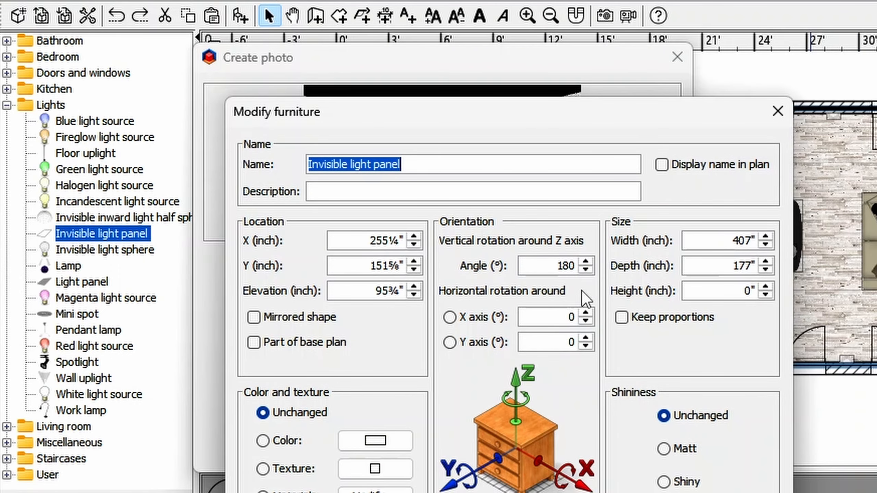
pyautogui.click(479, 320)
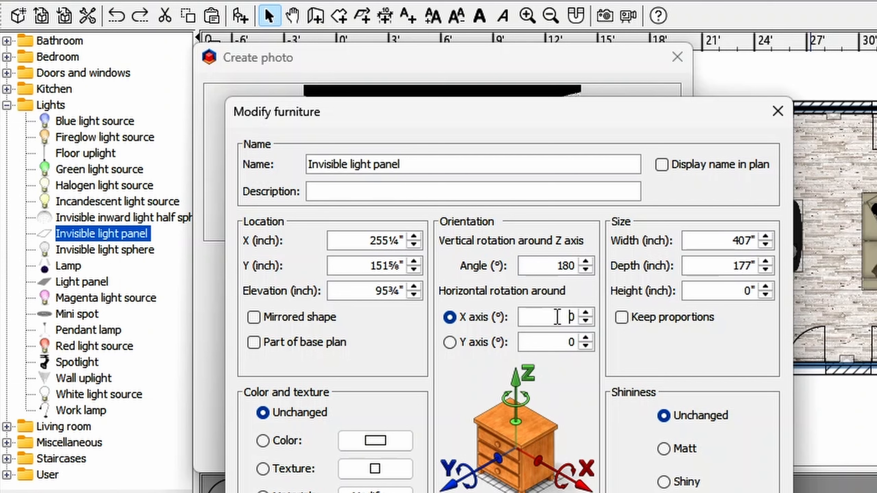
pyautogui.write('180')
pyautogui.press('Return')
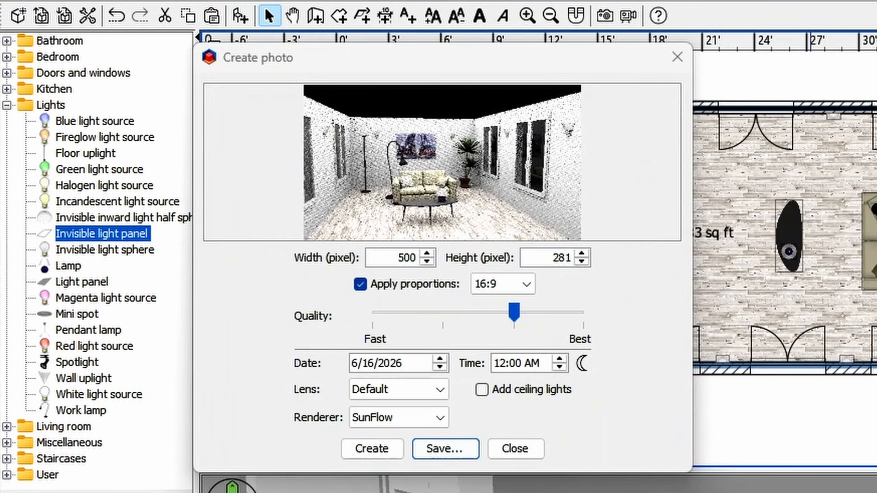
pyautogui.click(375, 454)
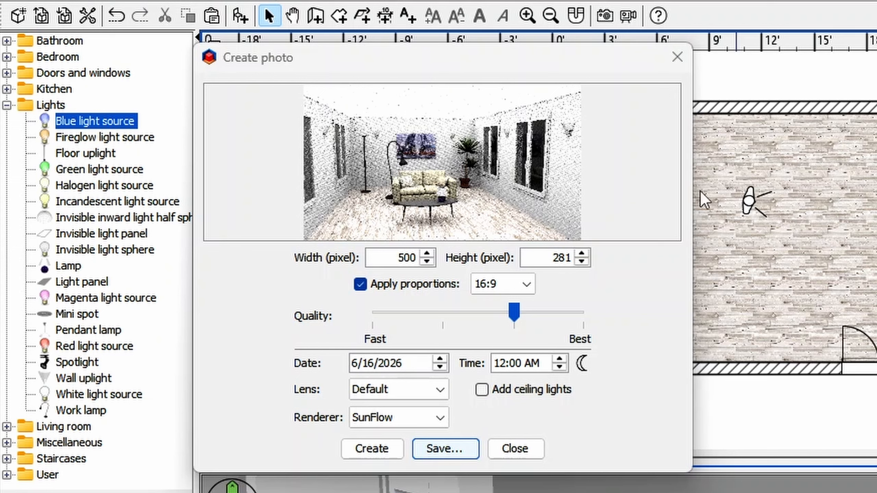
# Place a floor uplight from the Lights category against the upper wall, between the two windows near the sofa.
pyautogui.moveTo(116, 126)
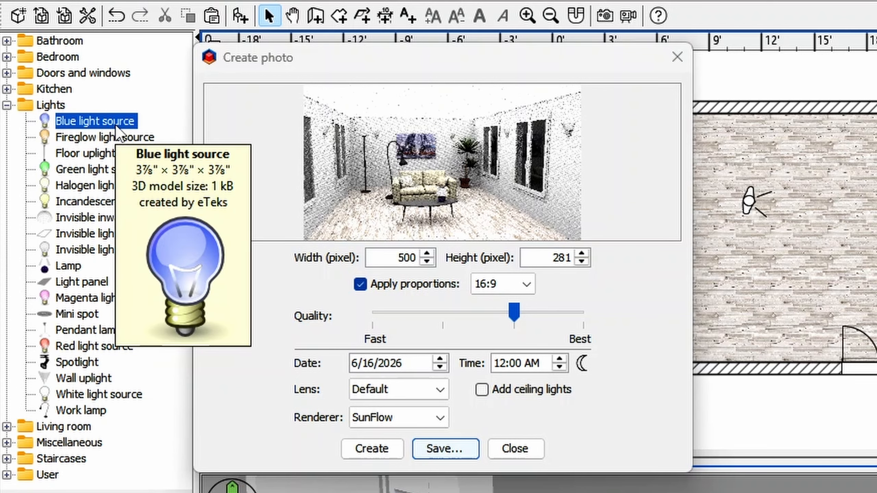
pyautogui.moveTo(65, 269)
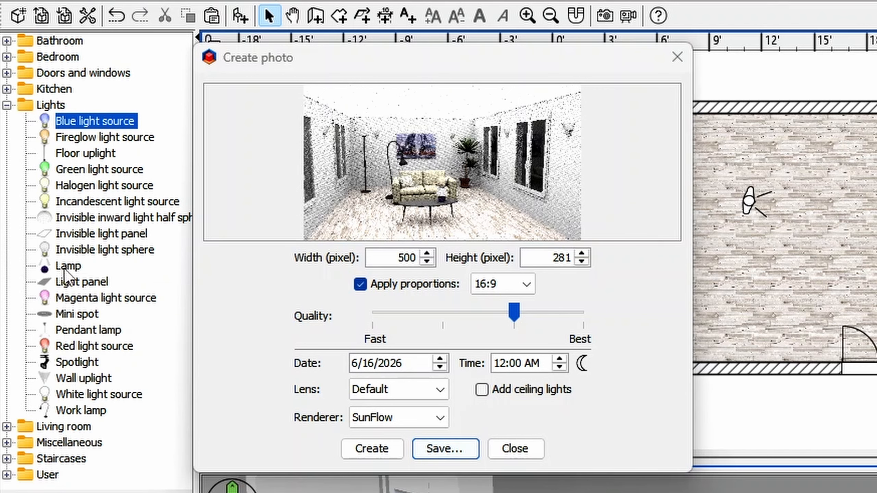
pyautogui.moveTo(97, 157)
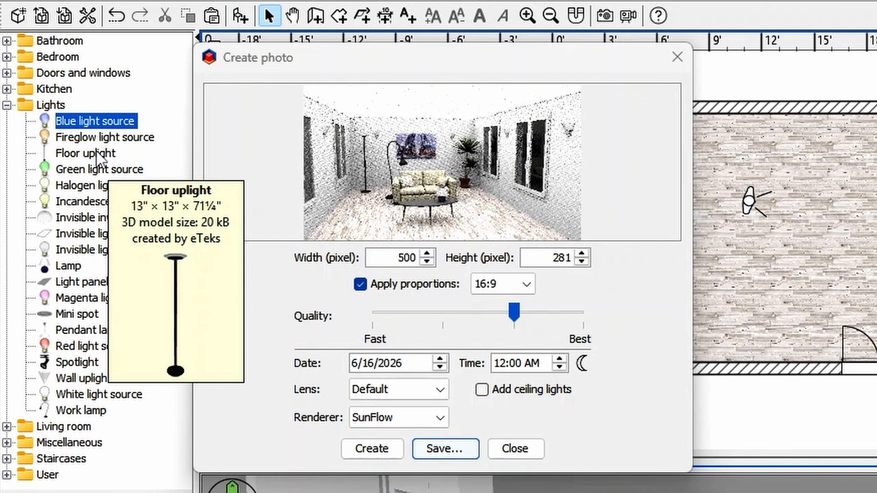
pyautogui.moveTo(97, 157); pyautogui.dragTo(630, 158)
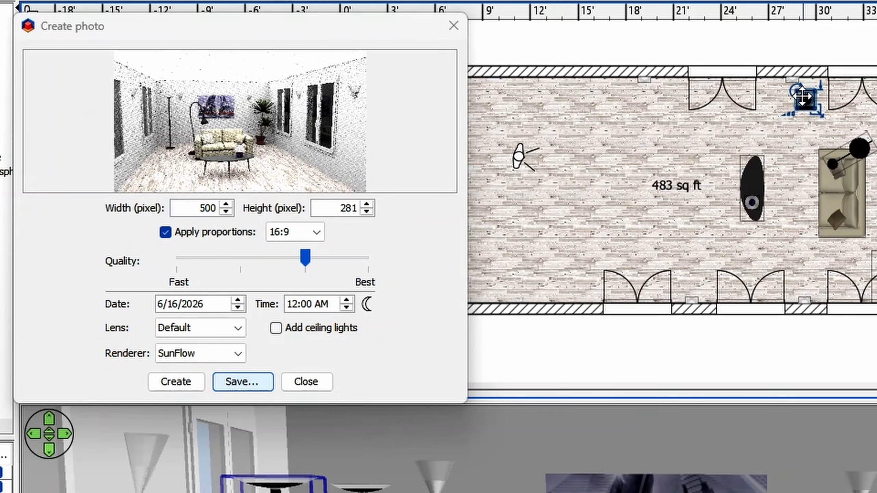
# Set the floor uplight's light power to 10% and render the photo again from the same viewpoint.
pyautogui.doubleClick(753, 202)
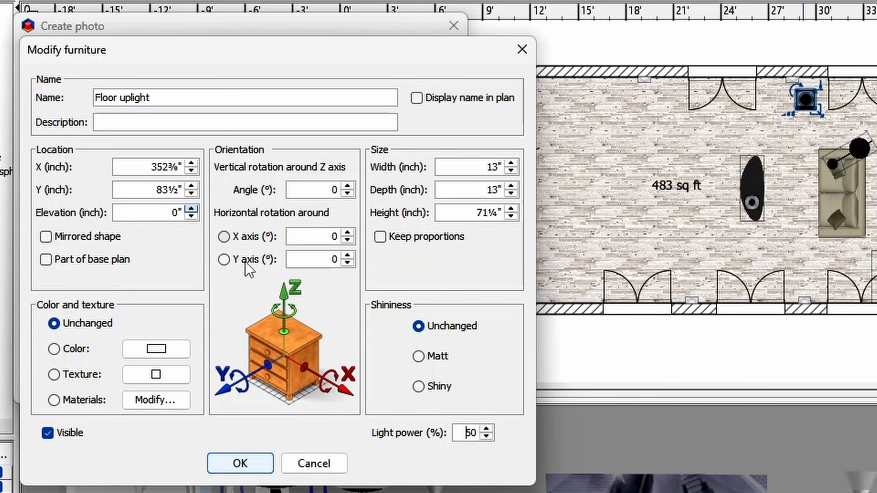
pyautogui.moveTo(457, 433); pyautogui.dragTo(487, 434)
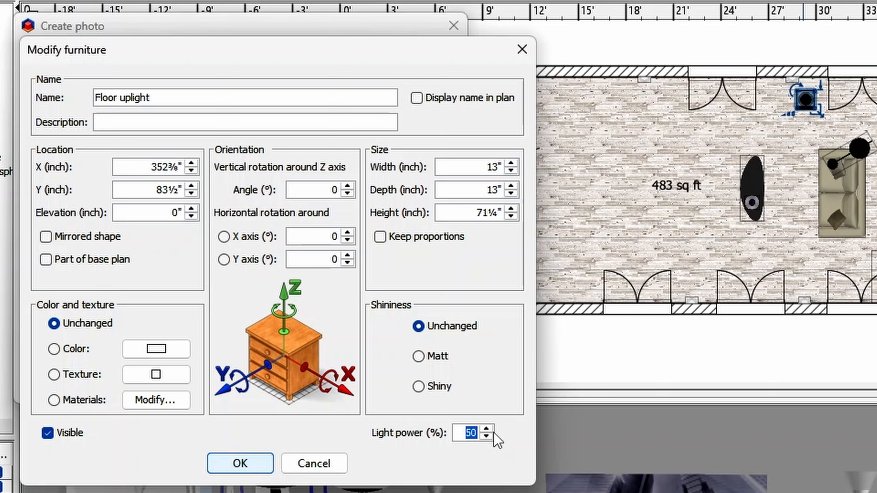
pyautogui.write('10')
pyautogui.click(252, 468)
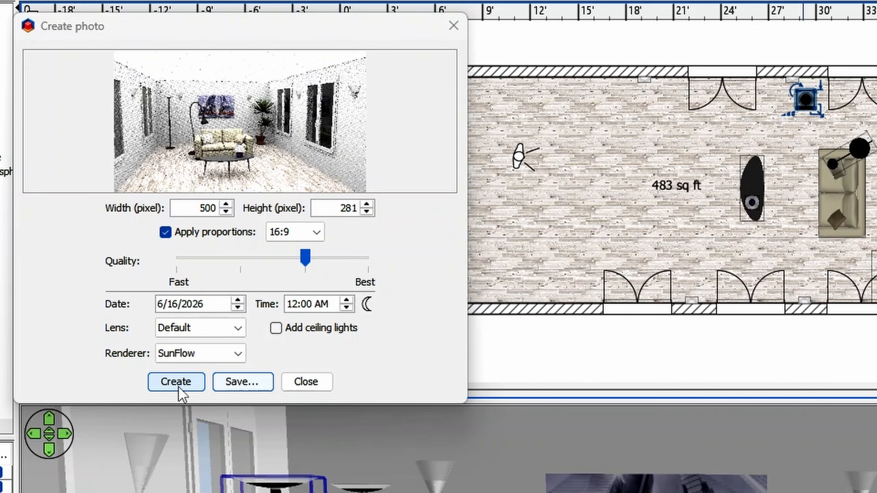
pyautogui.click(178, 387)
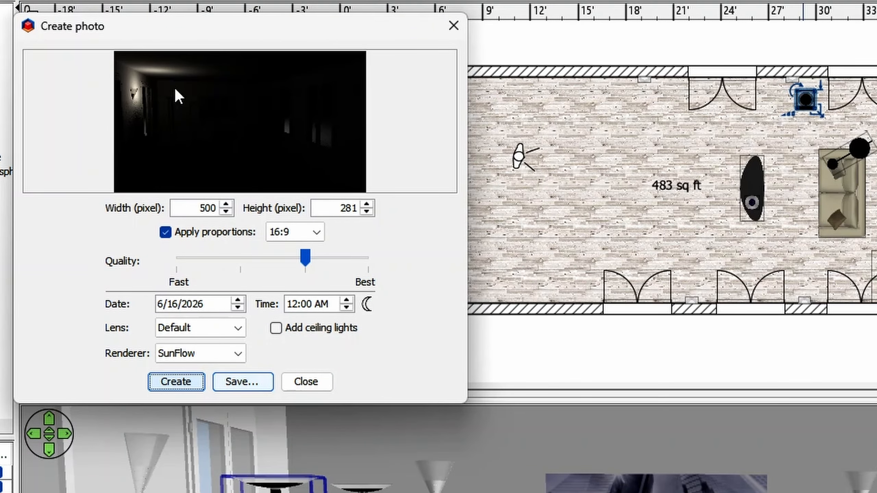